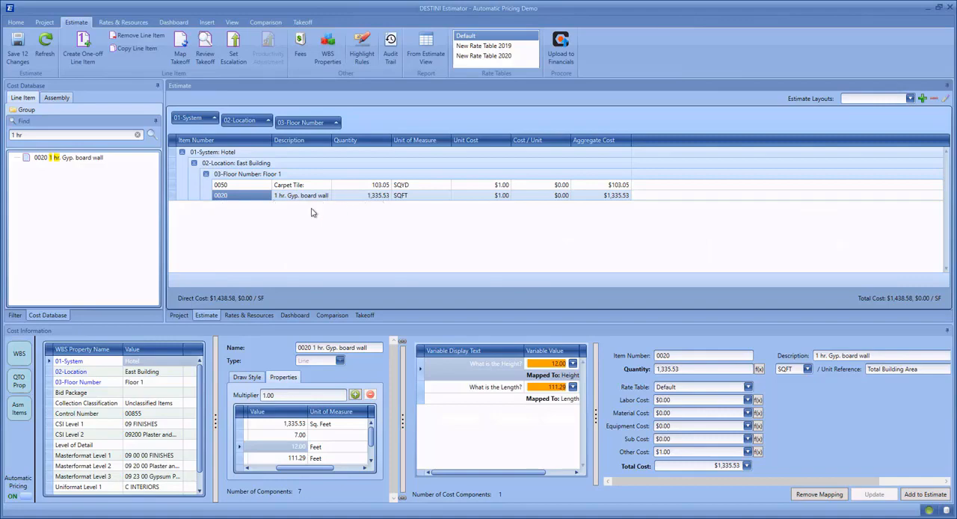
Load the Floor 2 drawing into the takeoff view.
left_click(369, 318)
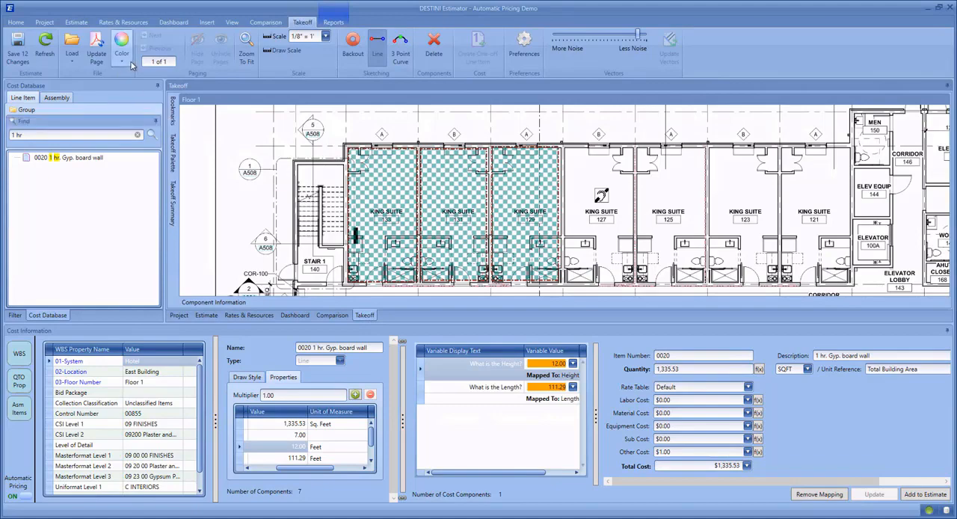
left_click(75, 63)
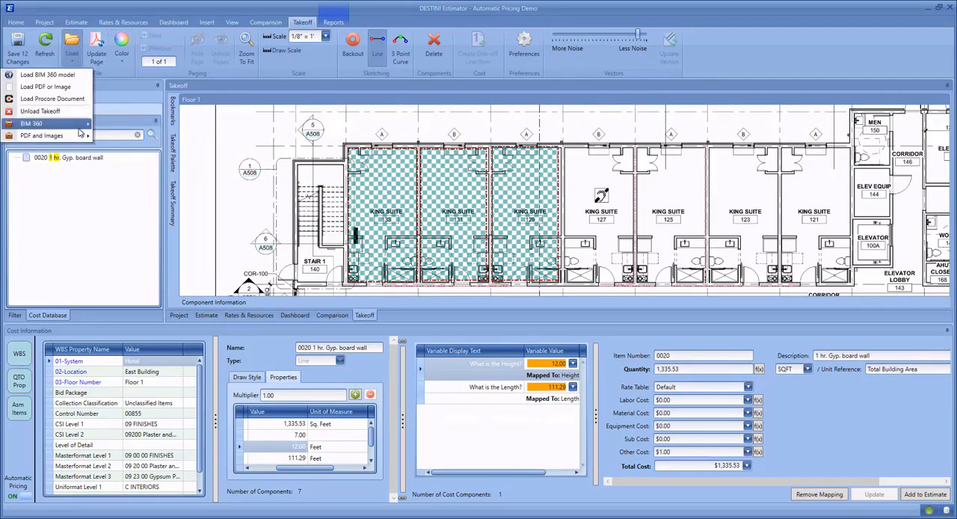
mouse_move(75, 135)
left_click(139, 173)
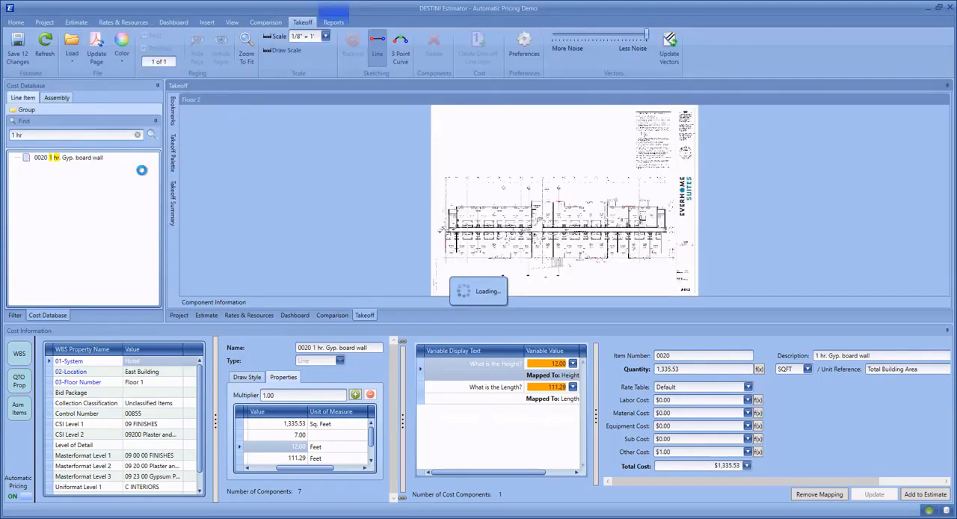
scroll(479, 243, "up", 6)
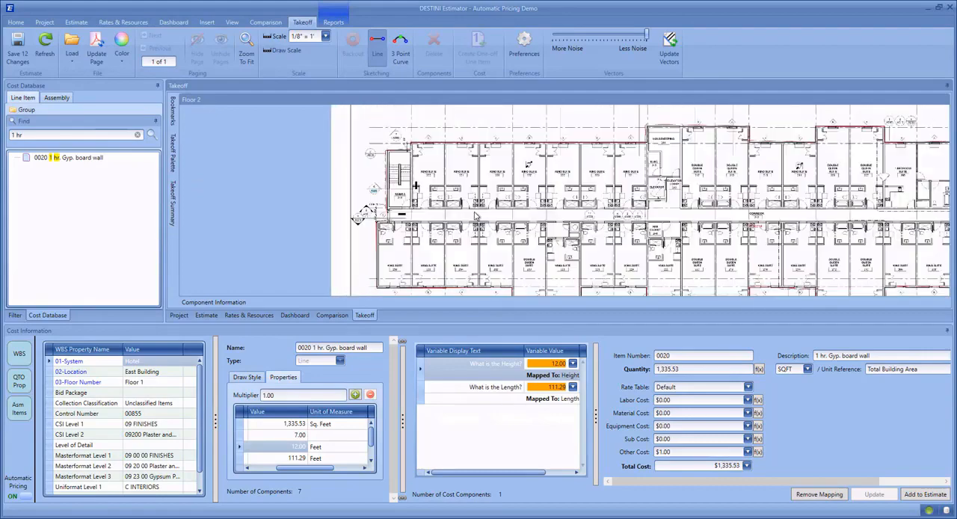
scroll(366, 212, "up", 2)
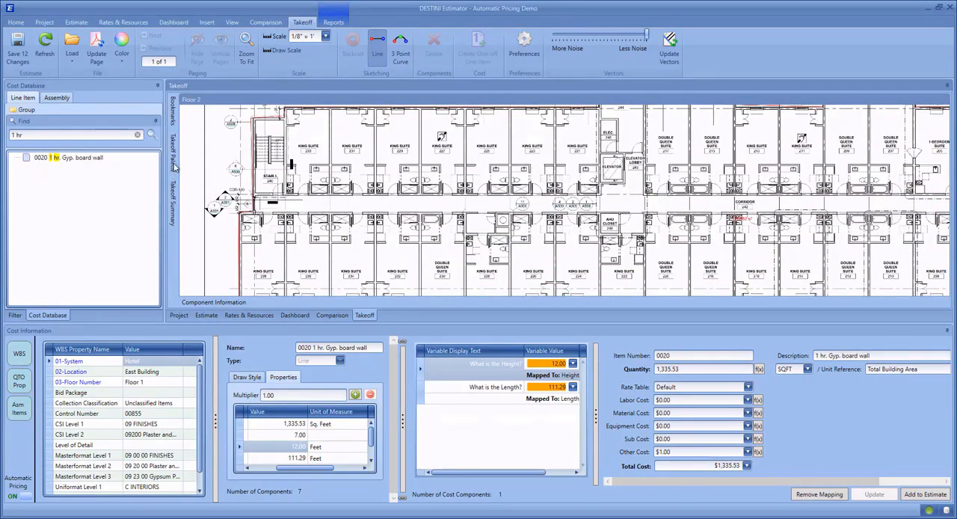
Choose the 0020 1 hr. Gyp. board wall takeoff item and set its Floor Number property to Floor 2.
mouse_move(174, 166)
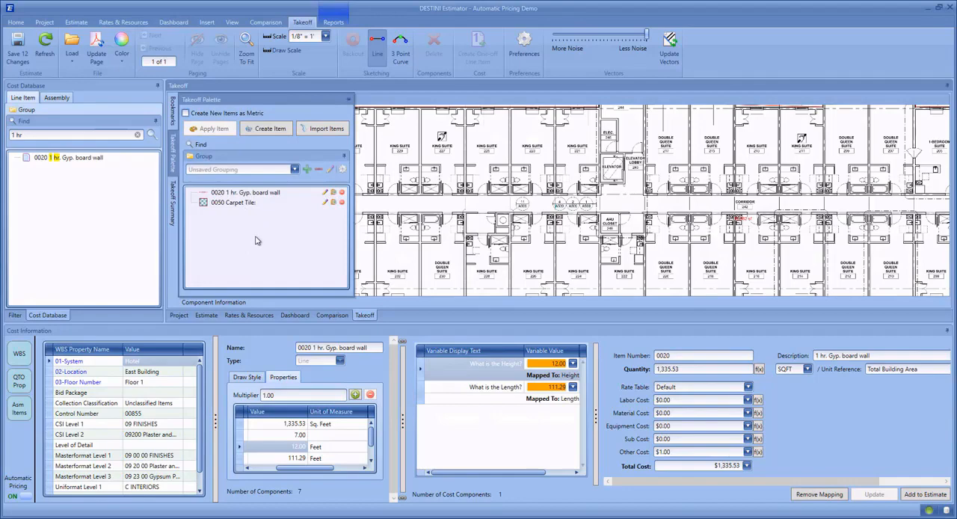
left_click(254, 195)
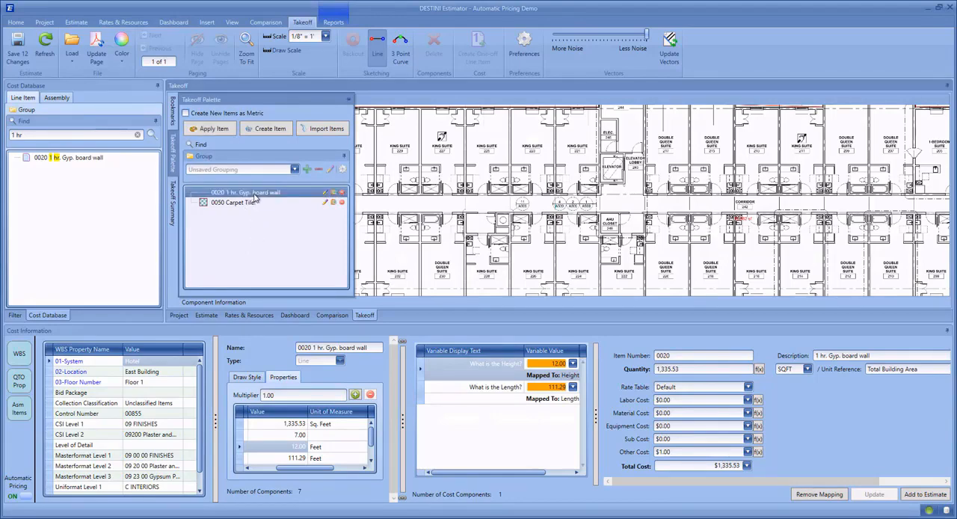
left_click(154, 382)
left_click(178, 382)
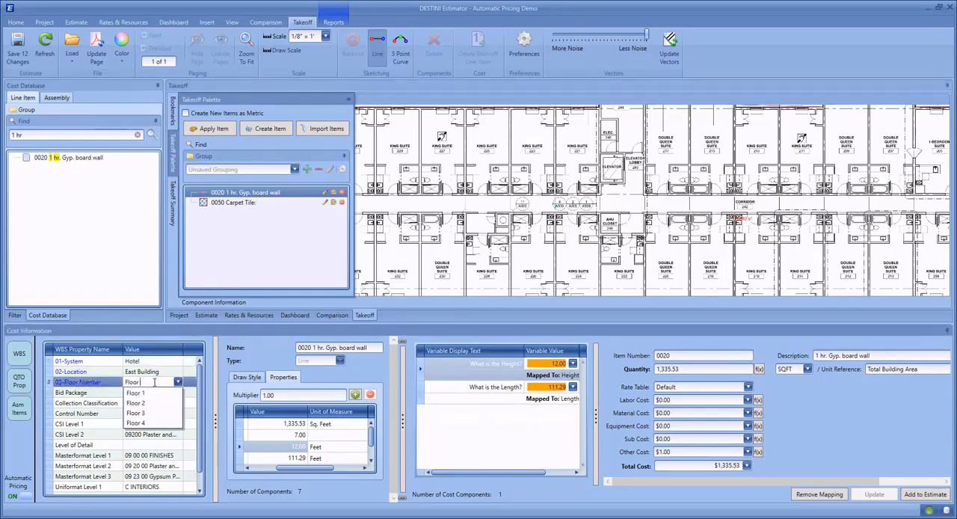
left_click(149, 394)
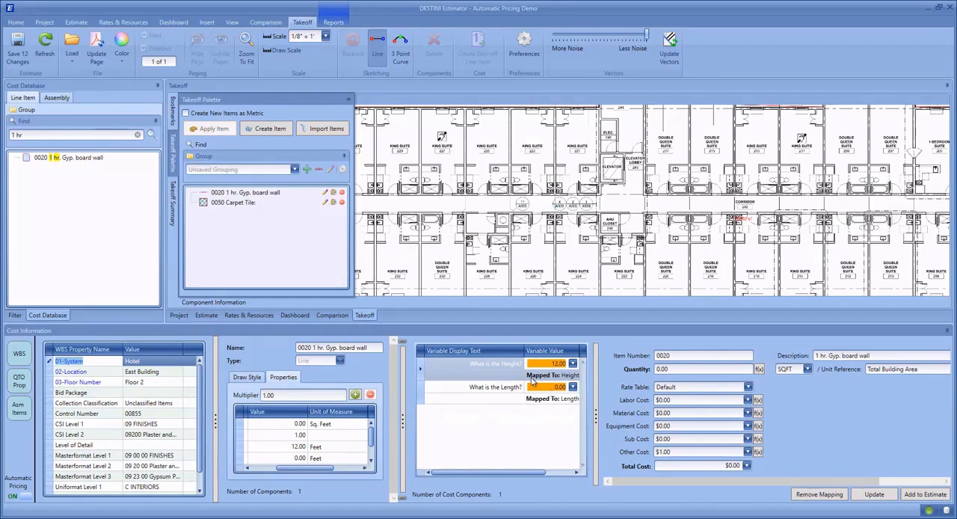
Draw two gyp. board wall lines, each about 25 ft long, along both sides of King Suite 227, and review them in the estimate.
left_click(420, 111)
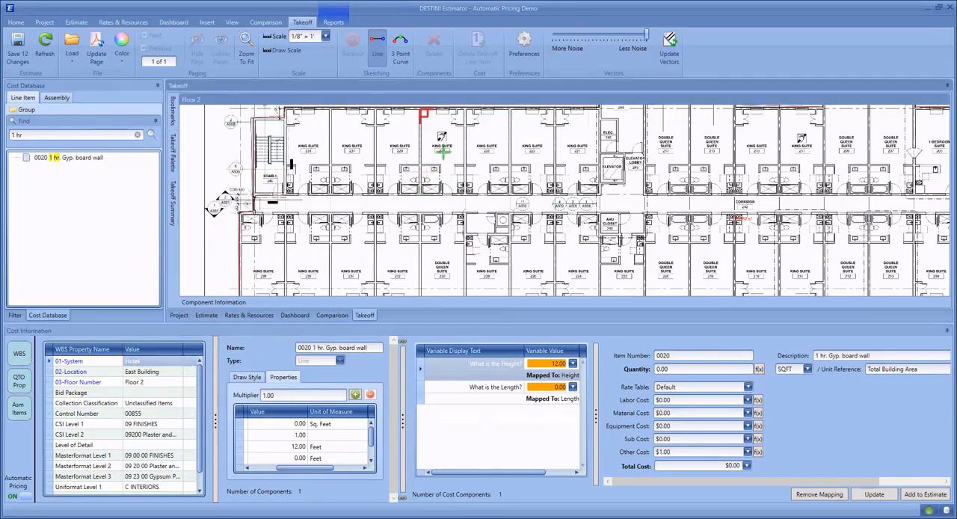
double_click(468, 112)
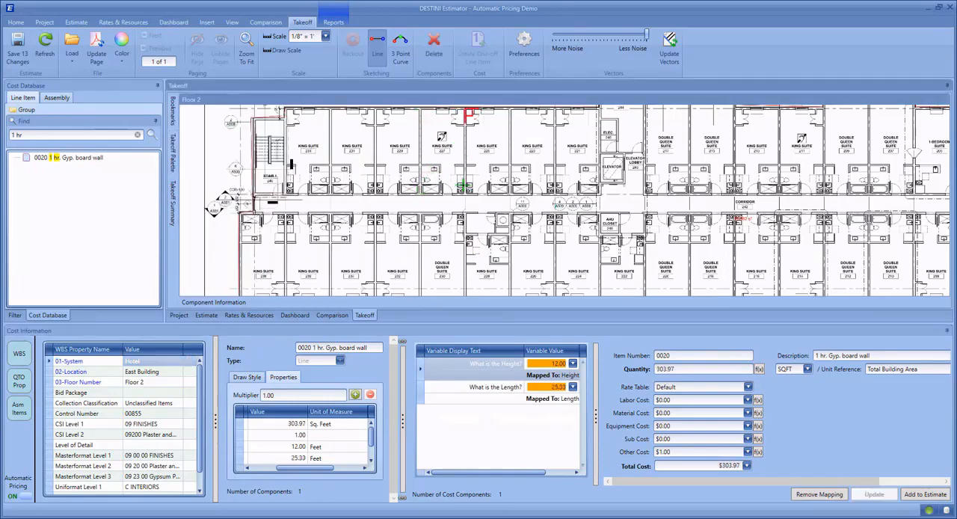
double_click(466, 195)
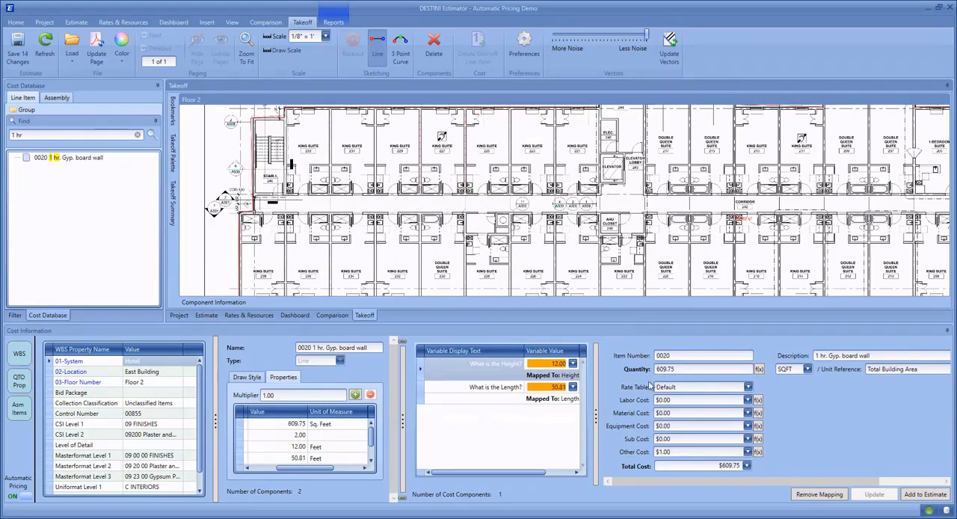
left_click(206, 315)
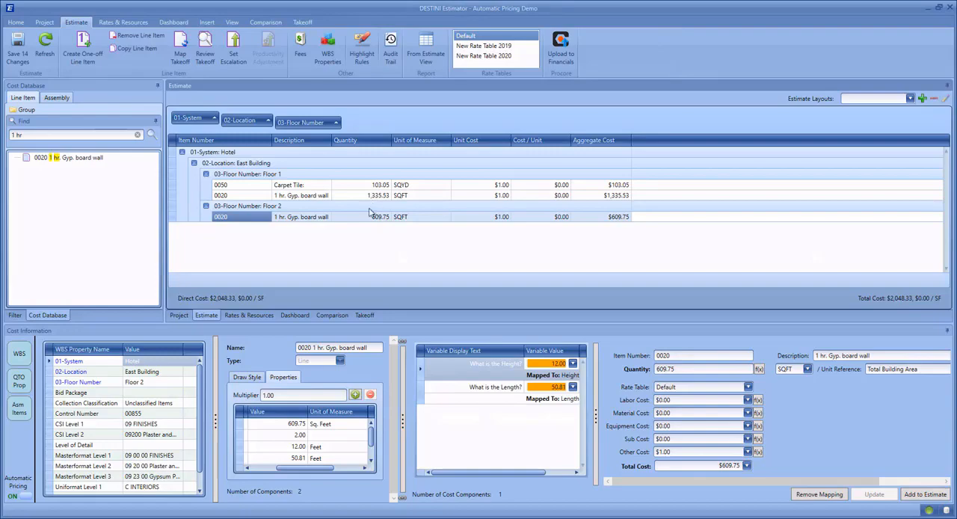
Return to the takeoff and load the Floor 3 drawing.
left_click(366, 315)
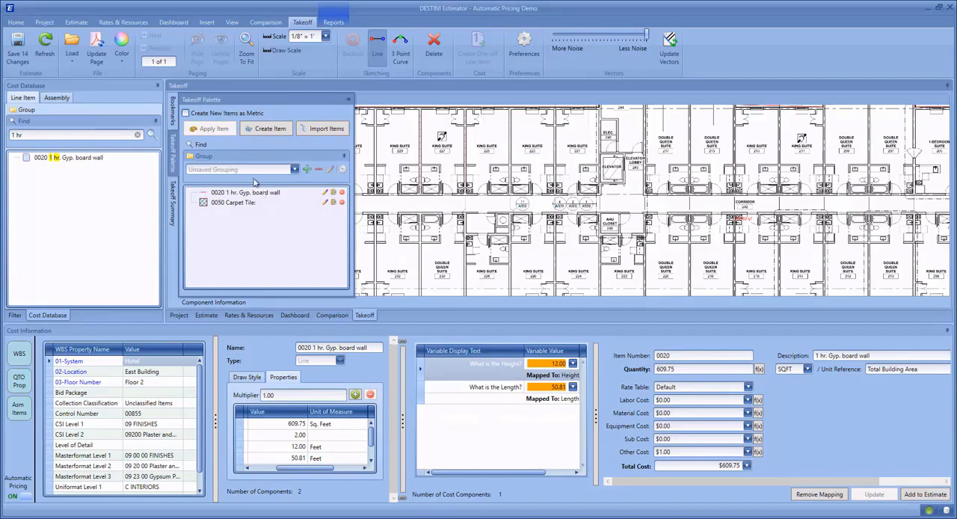
left_click(72, 56)
mouse_move(80, 137)
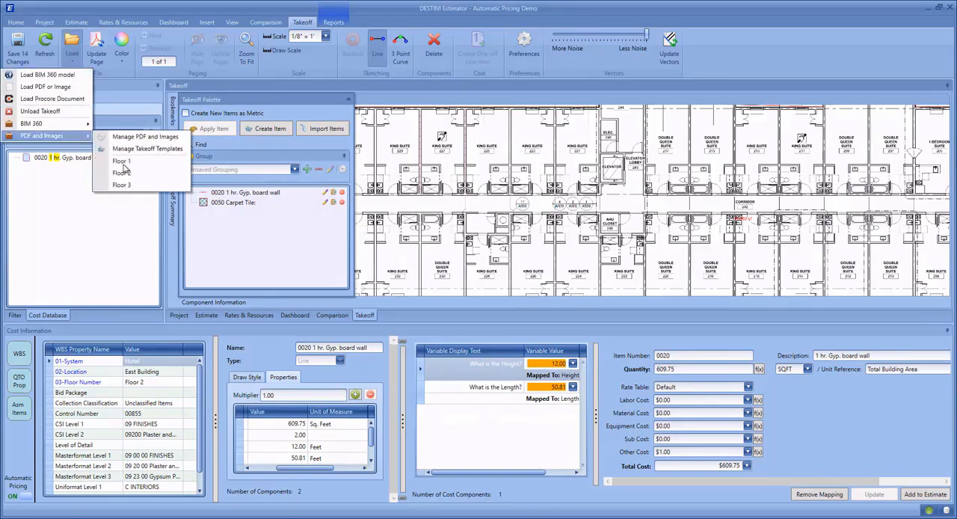
left_click(123, 185)
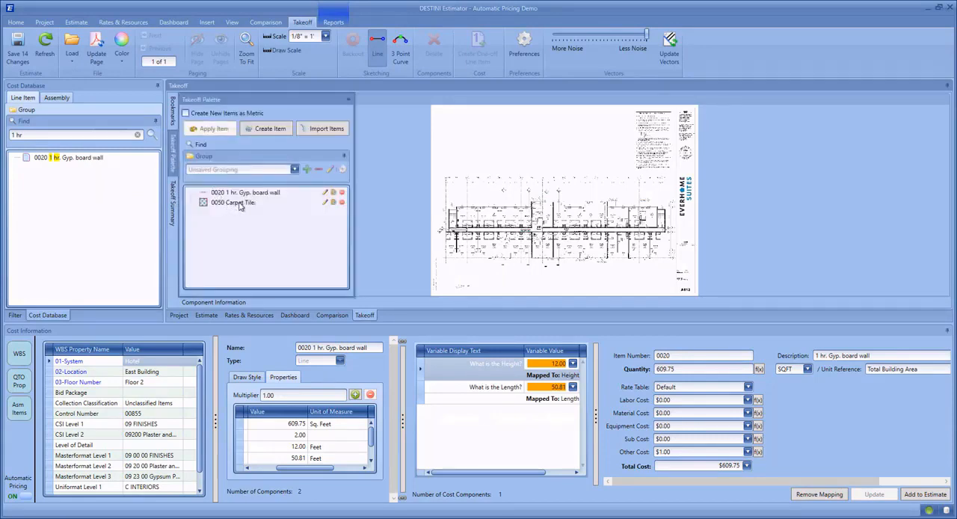
Draw 0050 Carpet Tile areas over King Suites 333, 331 and 327 on the Floor 3 plan.
left_click(240, 207)
scroll(494, 217, "up", 5)
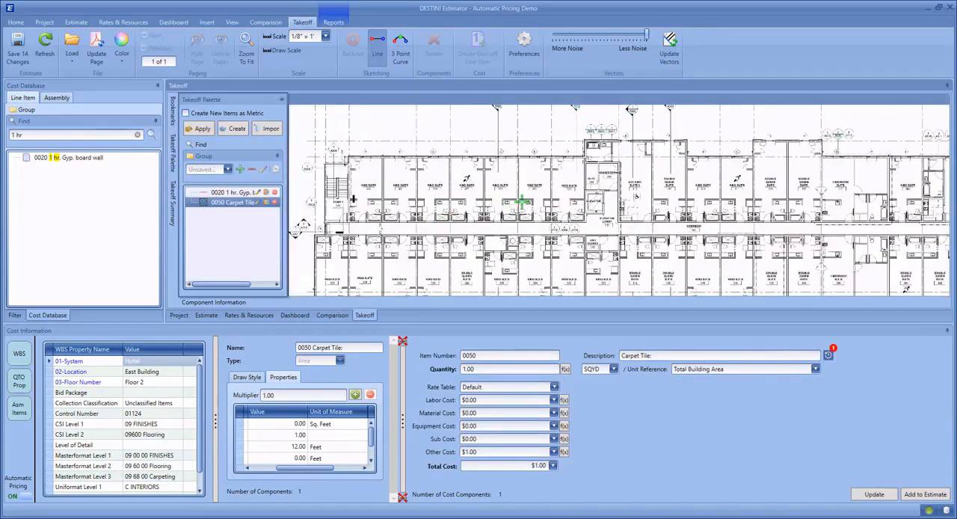
scroll(523, 201, "up", 5)
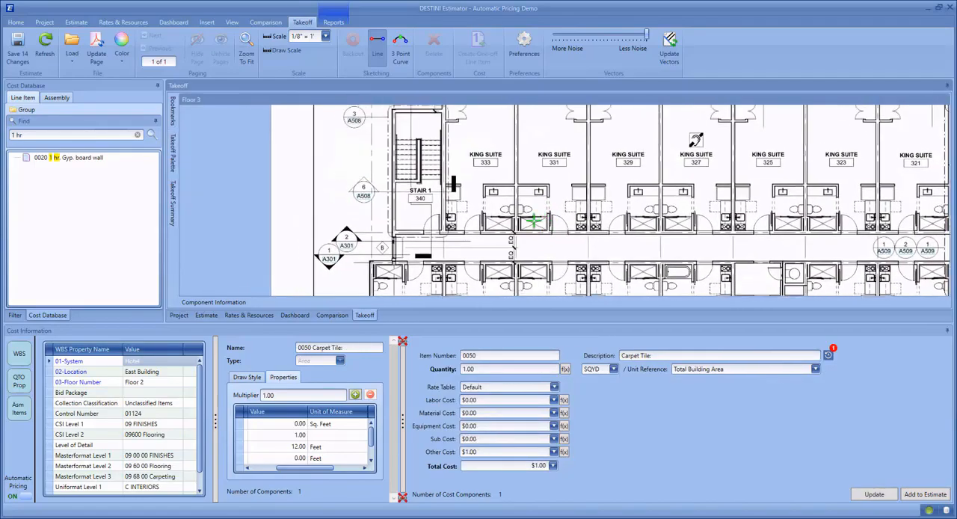
left_click_drag(533, 221, 537, 247)
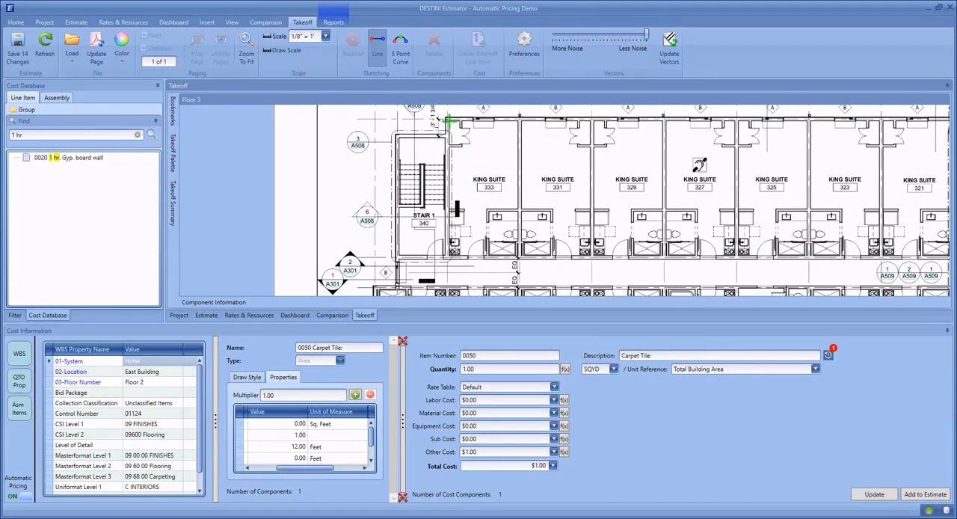
mouse_move(449, 120)
left_mouse_down()
mouse_move(487, 171)
mouse_move(516, 256)
left_mouse_up()
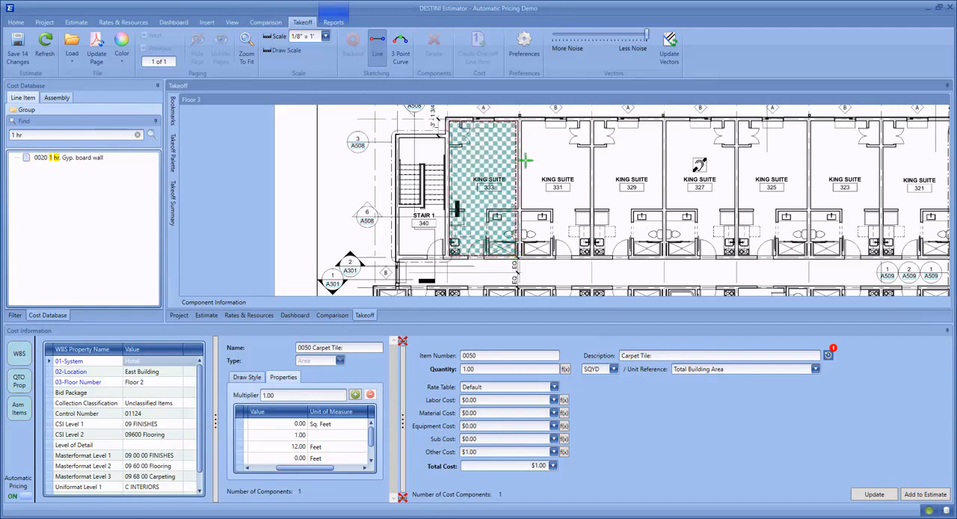
left_click_drag(522, 120, 590, 256)
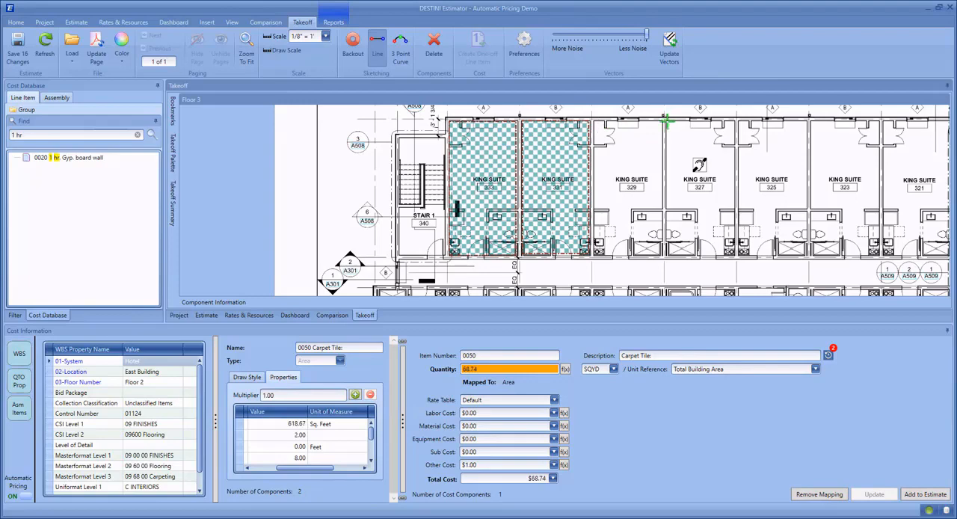
left_click_drag(665, 119, 736, 255)
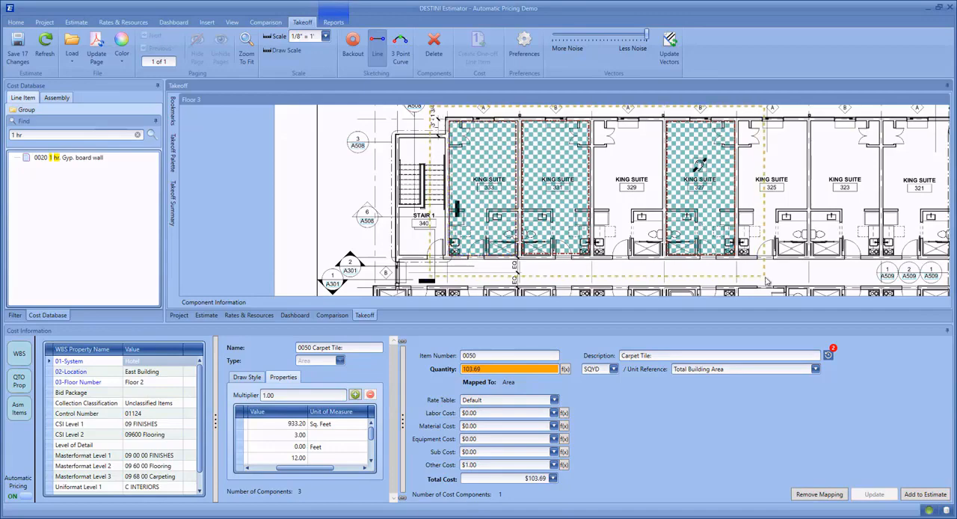
Change the sticky WBS Floor Number of the three selected carpet tile areas to Floor 3 and review them in the estimate.
left_click(725, 217)
right_click(720, 211)
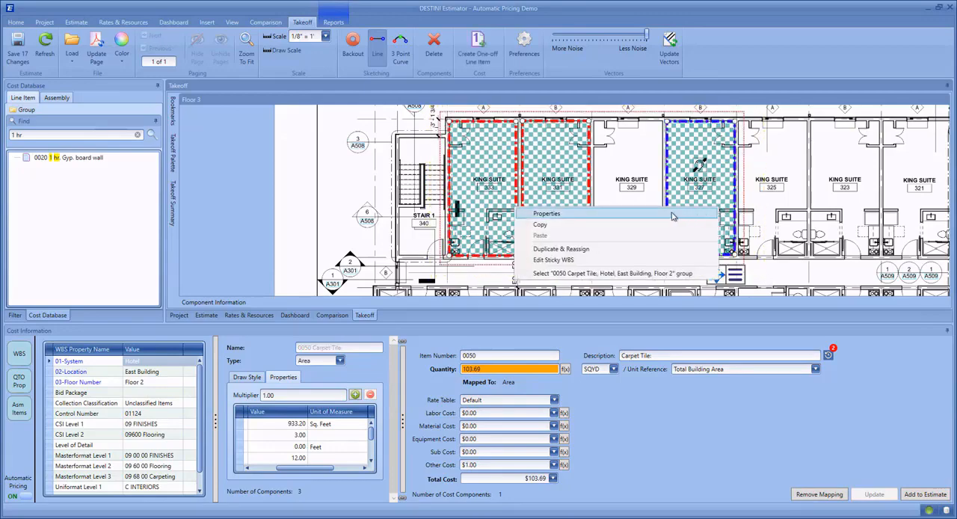
left_click(567, 261)
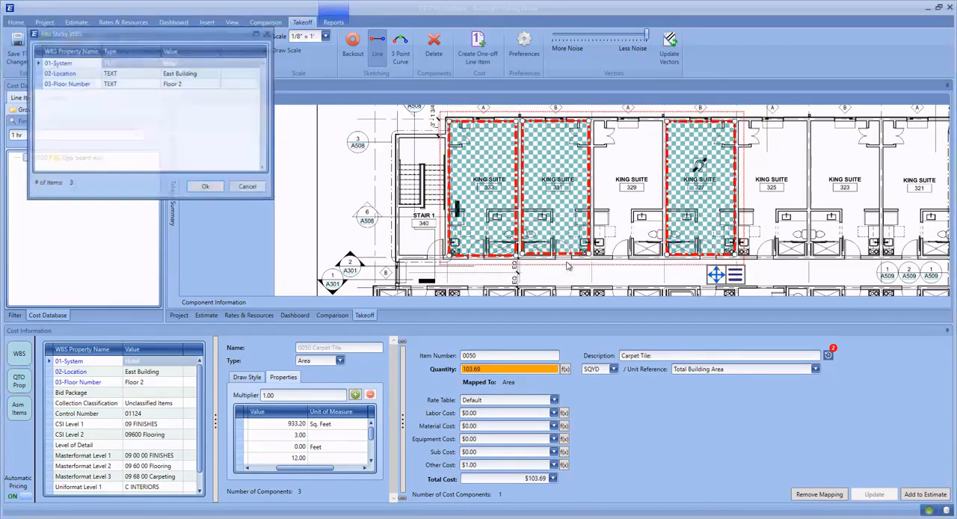
left_click(202, 85)
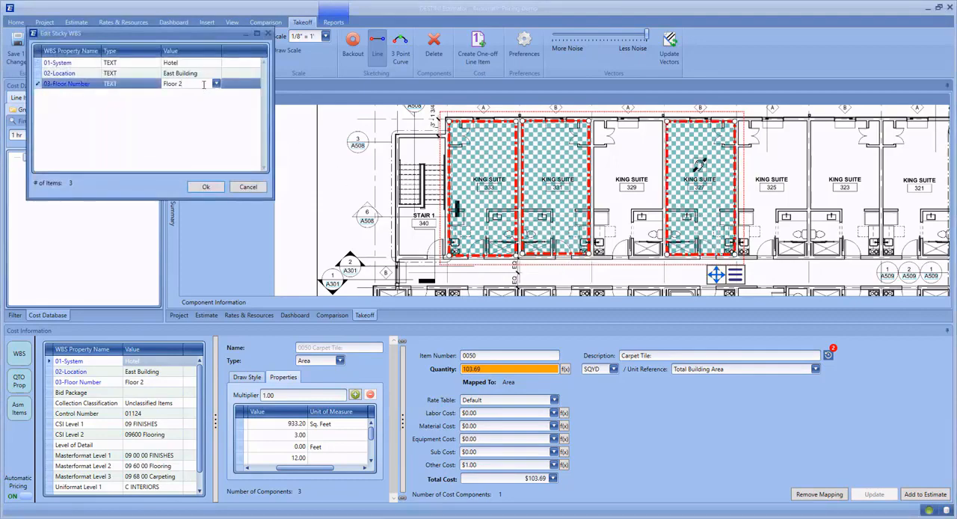
left_click(216, 84)
left_click(196, 114)
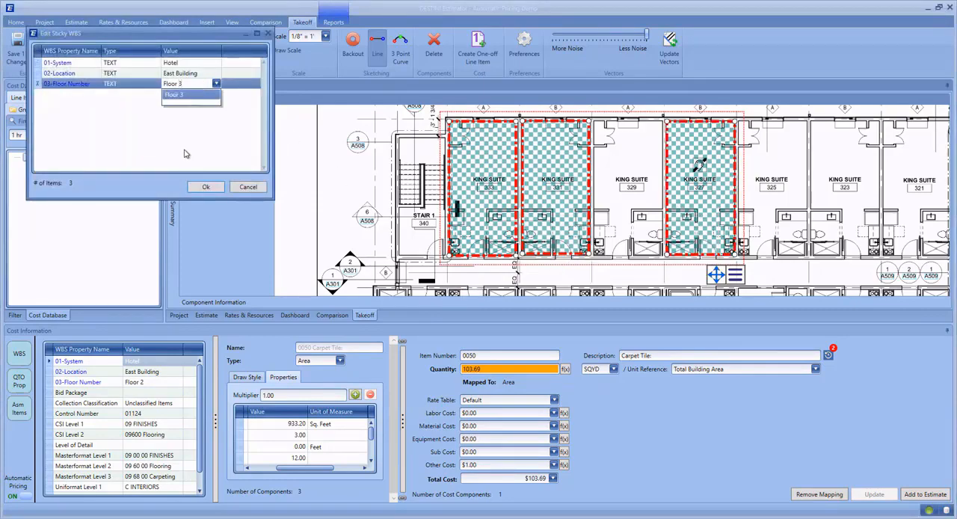
left_click(206, 188)
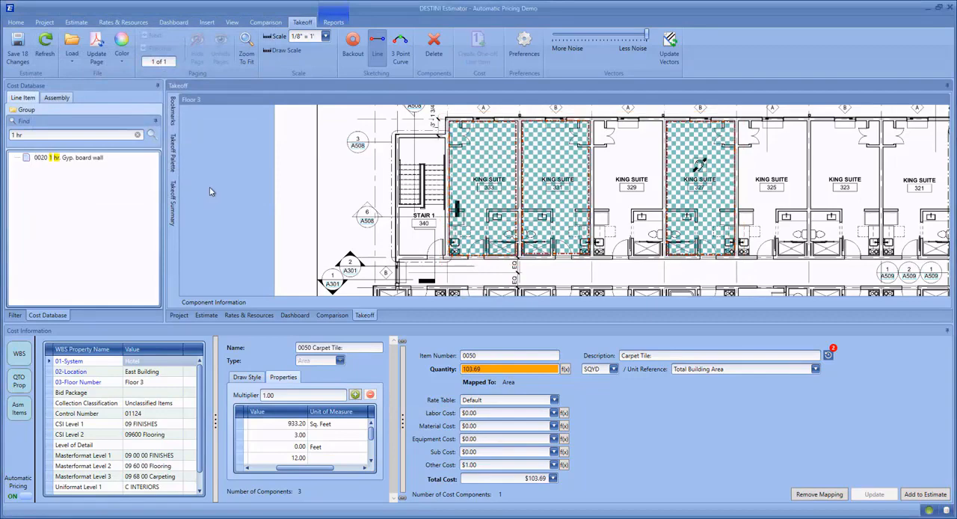
left_click(206, 315)
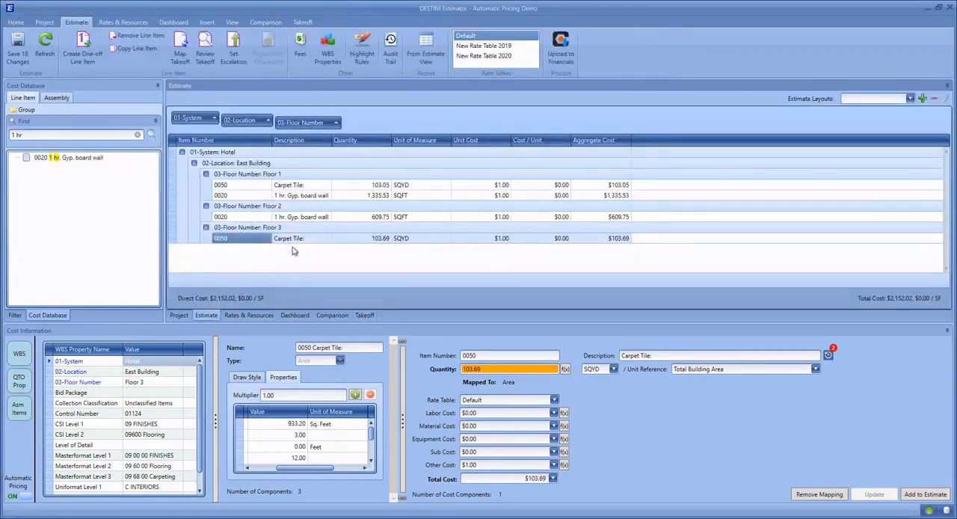